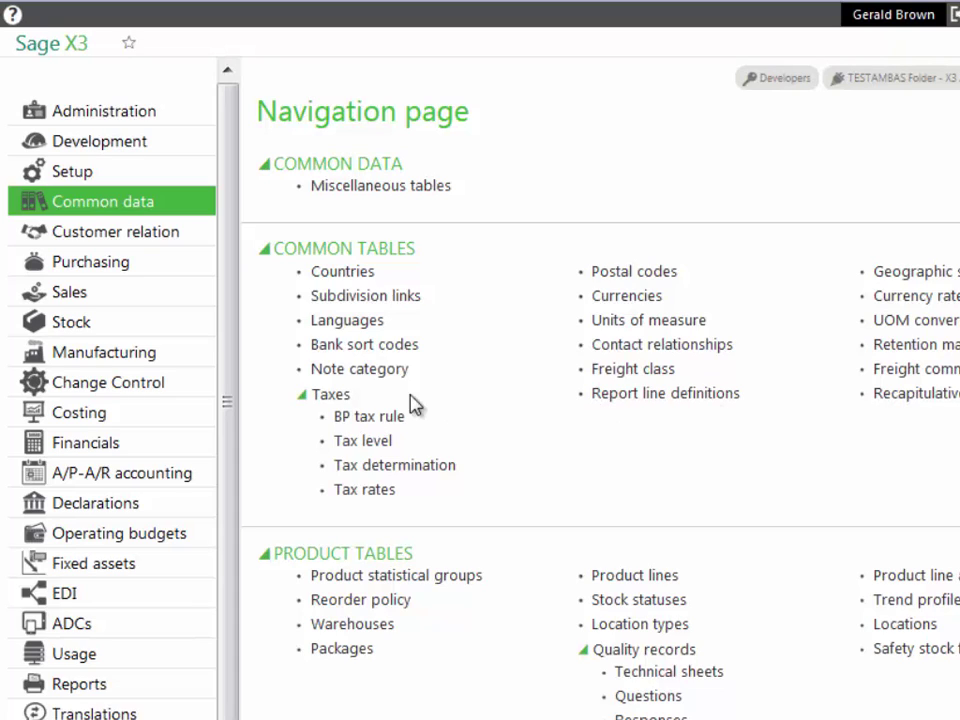
Step: Open the CLOPER pre-closing verification report from the Financial accounting prints
left_click(100, 686)
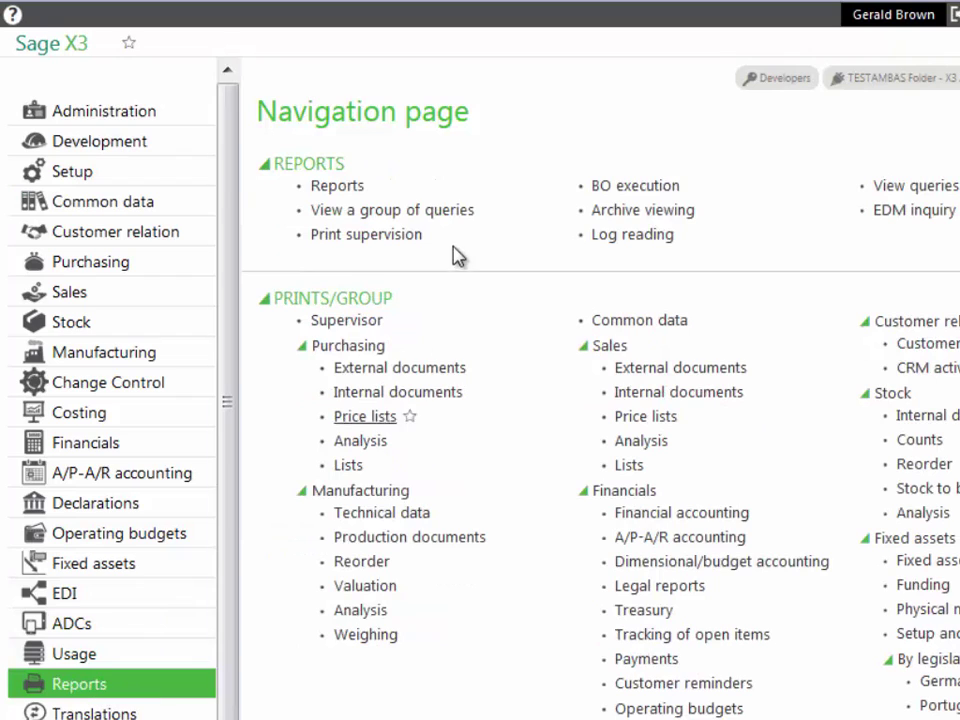
left_click(667, 519)
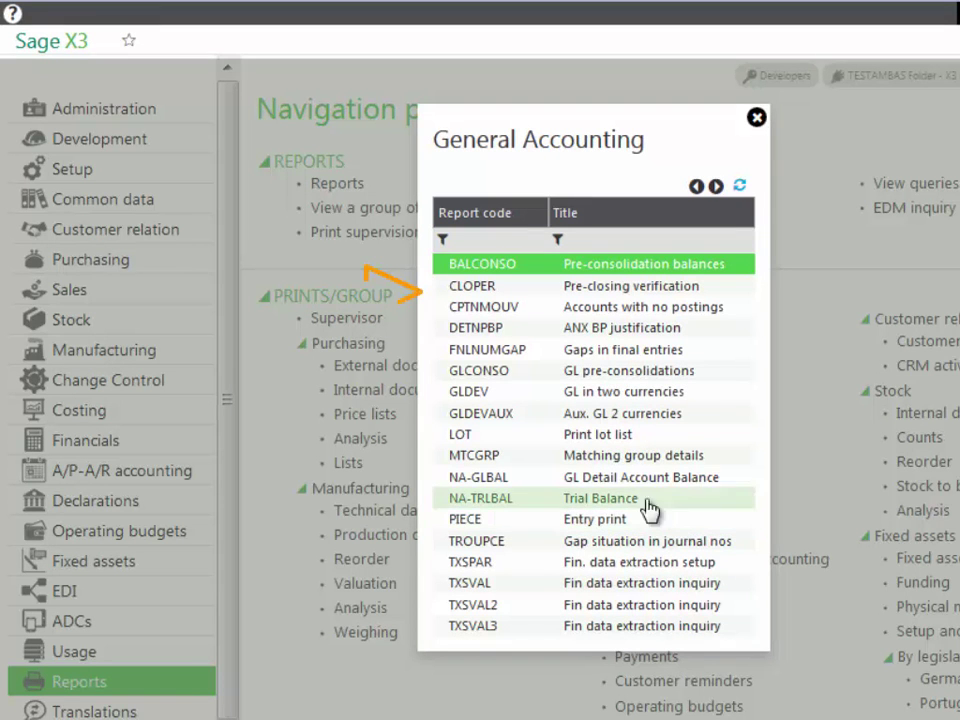
left_click(617, 287)
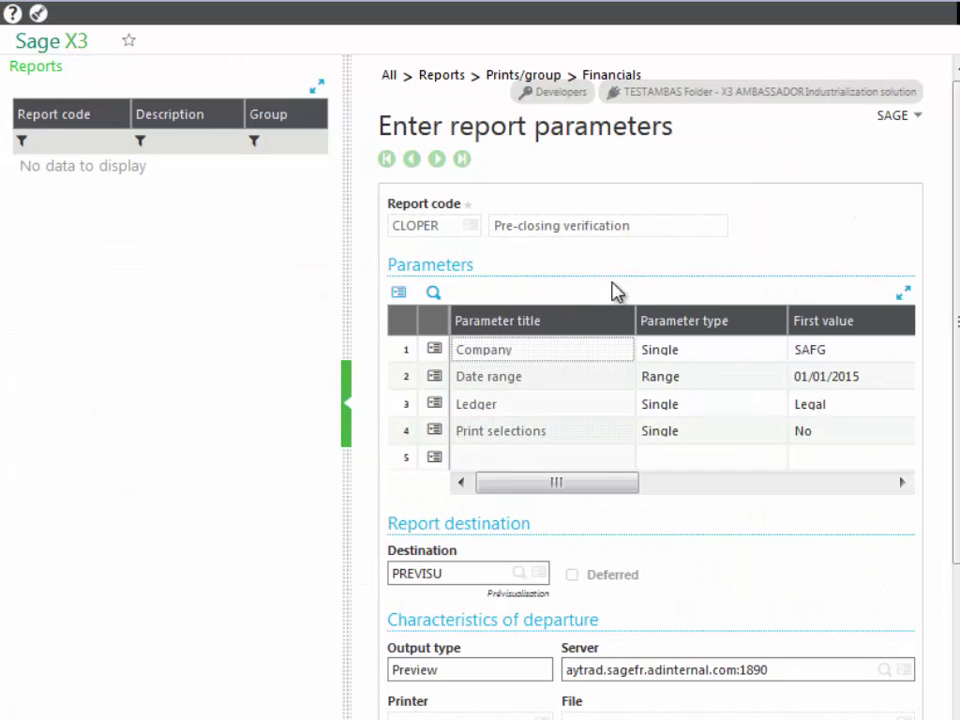
Step: Set company NA10 and the date range 01/01/2014 to 12/31/2014
left_click(845, 350)
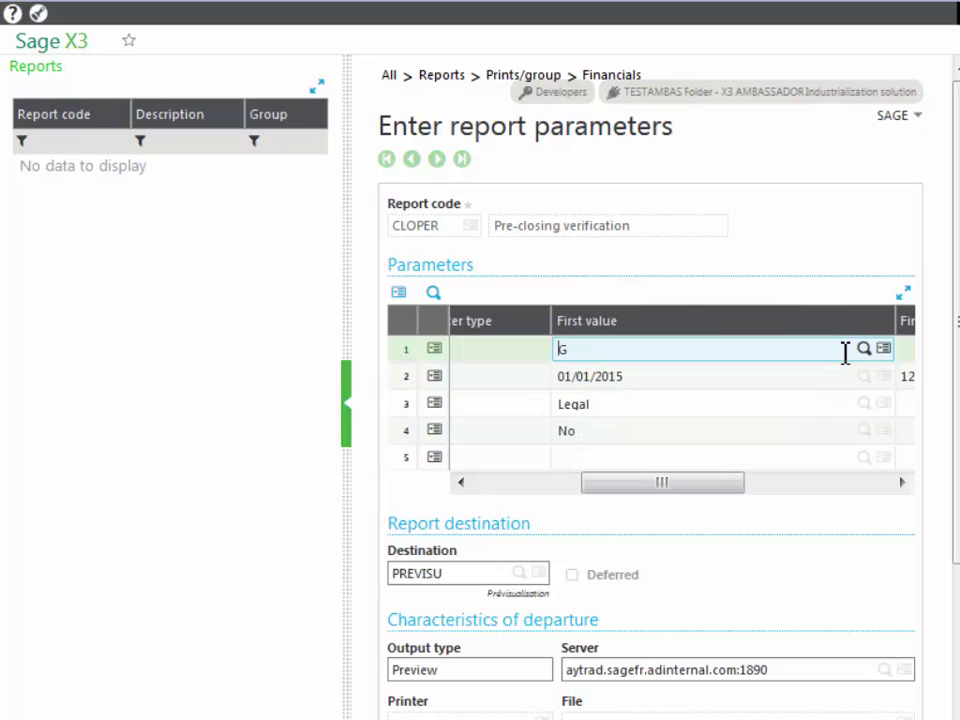
type("na10")
key("Tab")
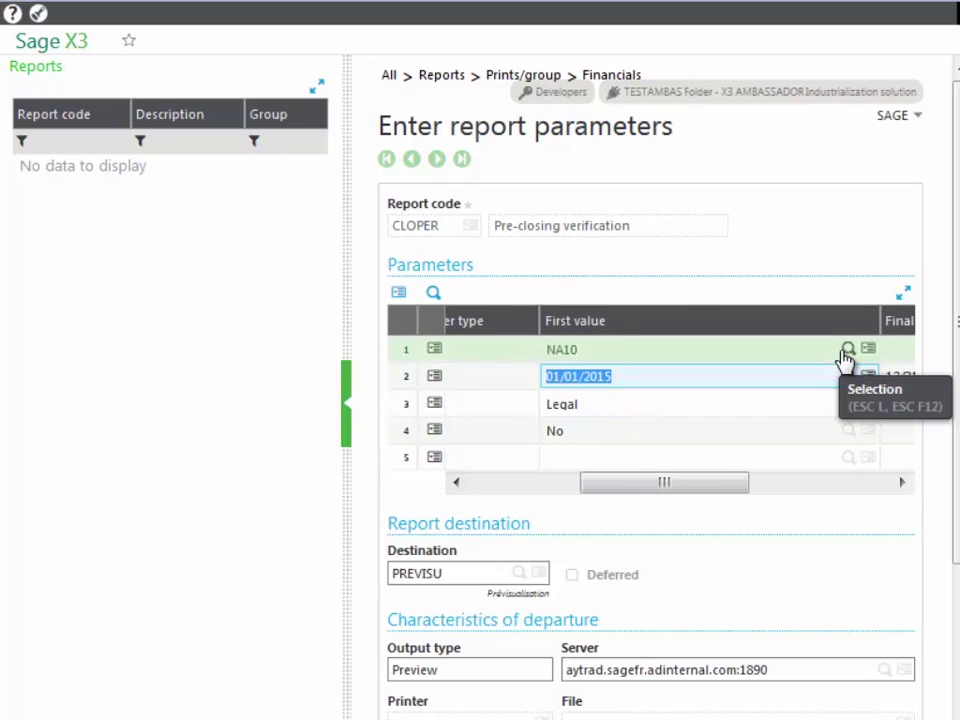
key("End")
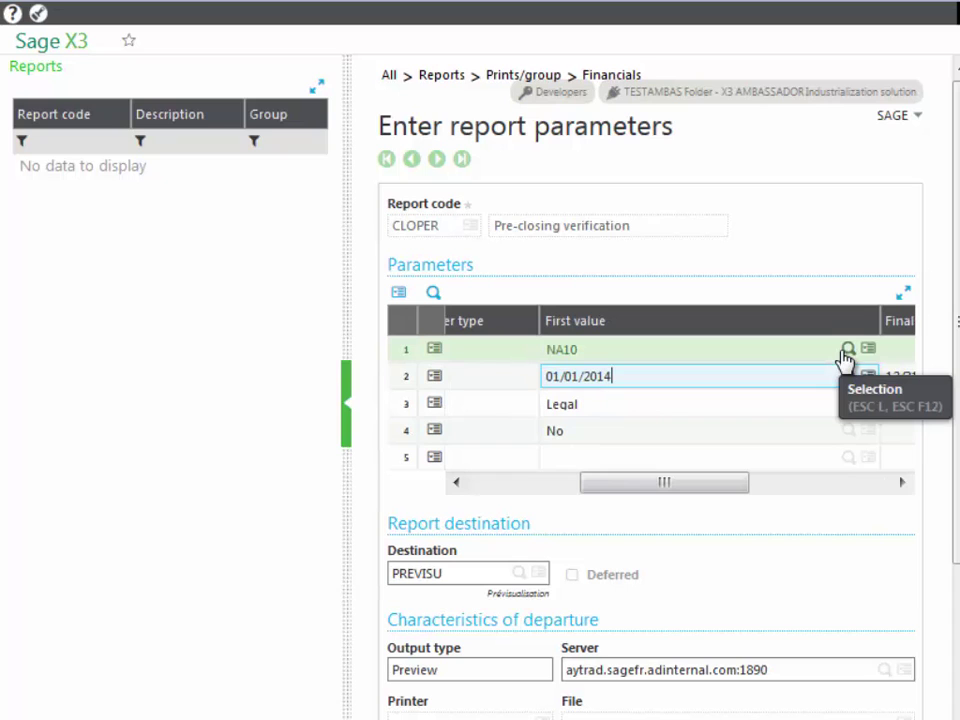
key("Tab")
key("End")
type("4")
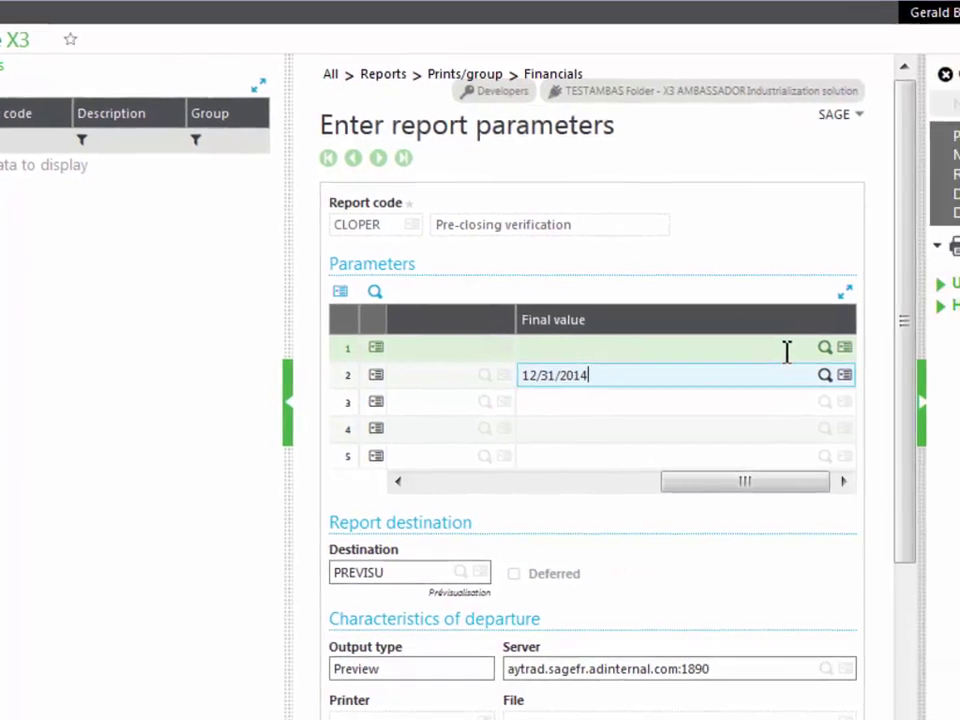
key("Tab")
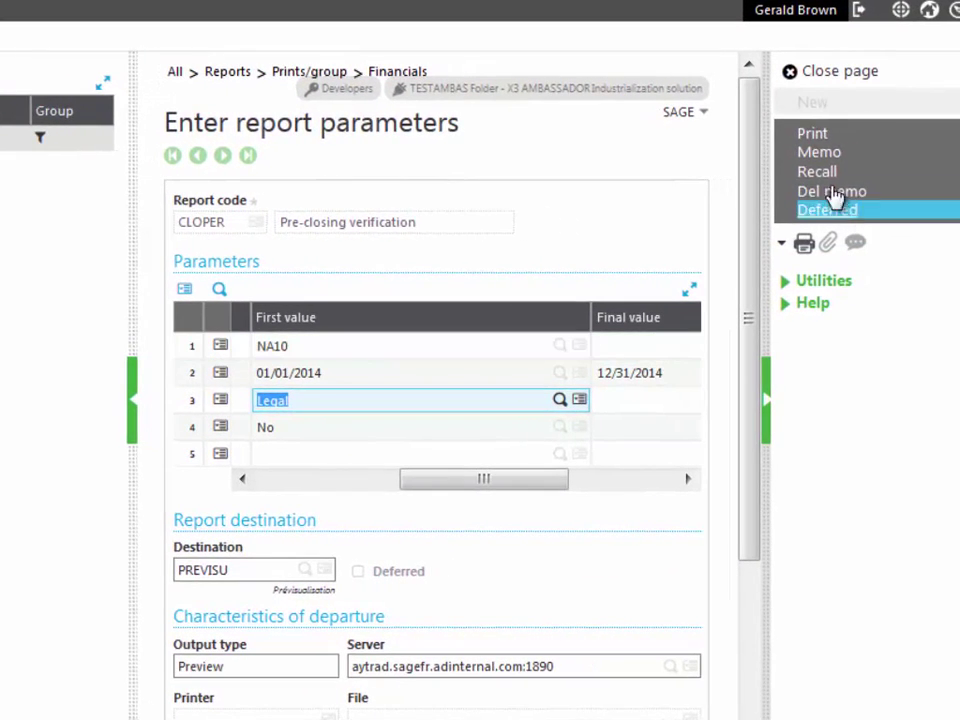
Step: Print the CLOPER report and open its ATRACE.pdf log in Adobe Acrobat Reader DC
left_click(813, 134)
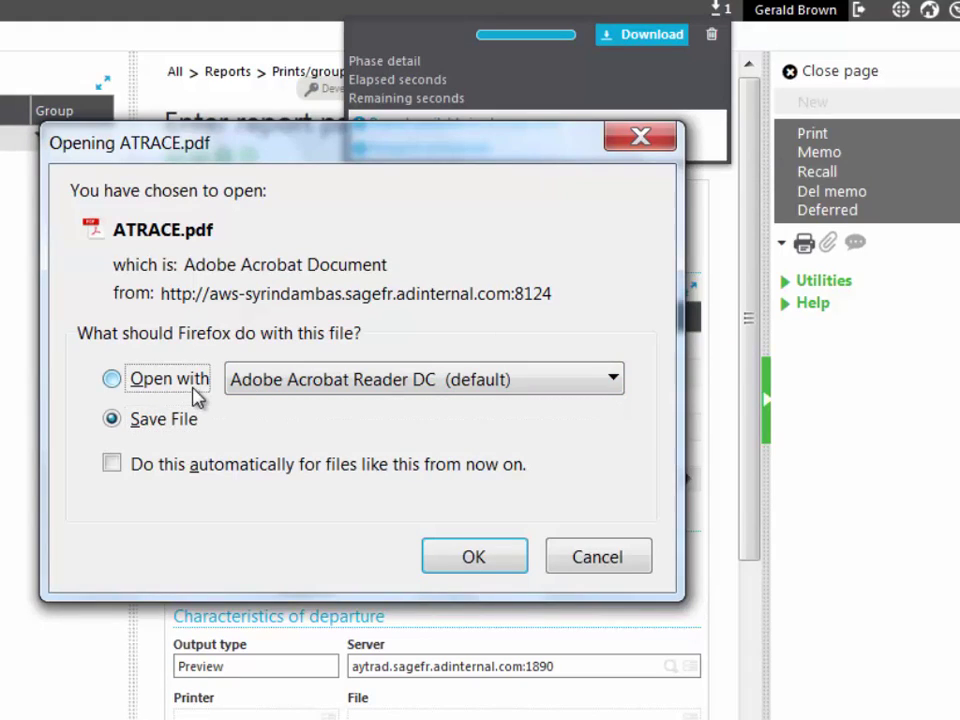
left_click(195, 390)
left_click(465, 557)
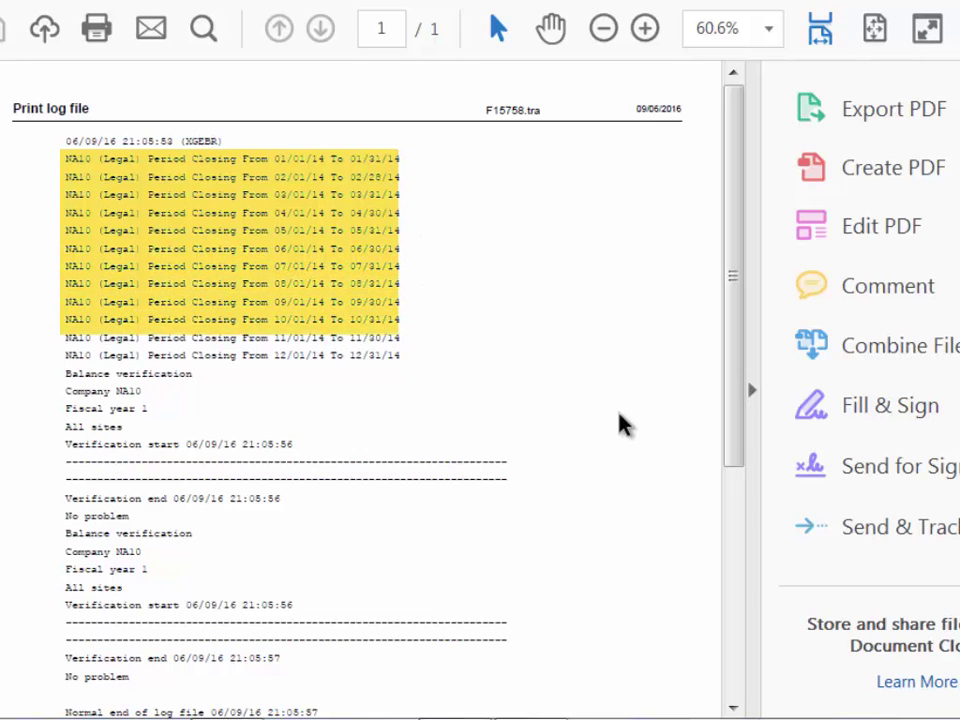
Step: Scroll through the log PDF, checking all twelve 2014 period closings and balance verifications
left_click_drag(735, 452, 729, 518)
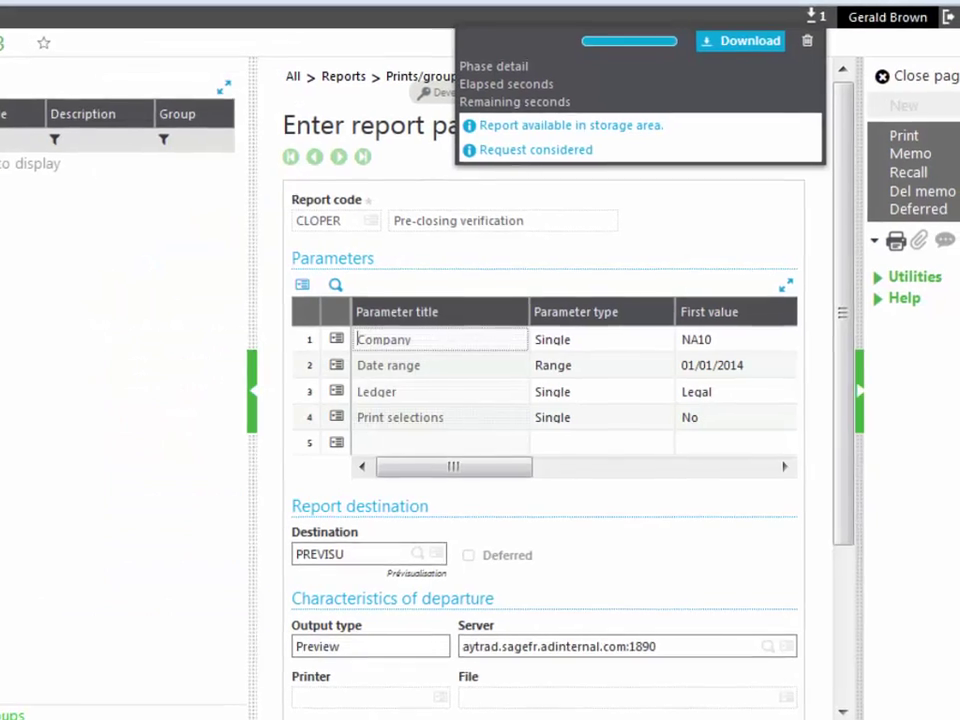
Step: Dismiss the download notice and go to Periods under Common data's G/L accounting tables
left_click(807, 41)
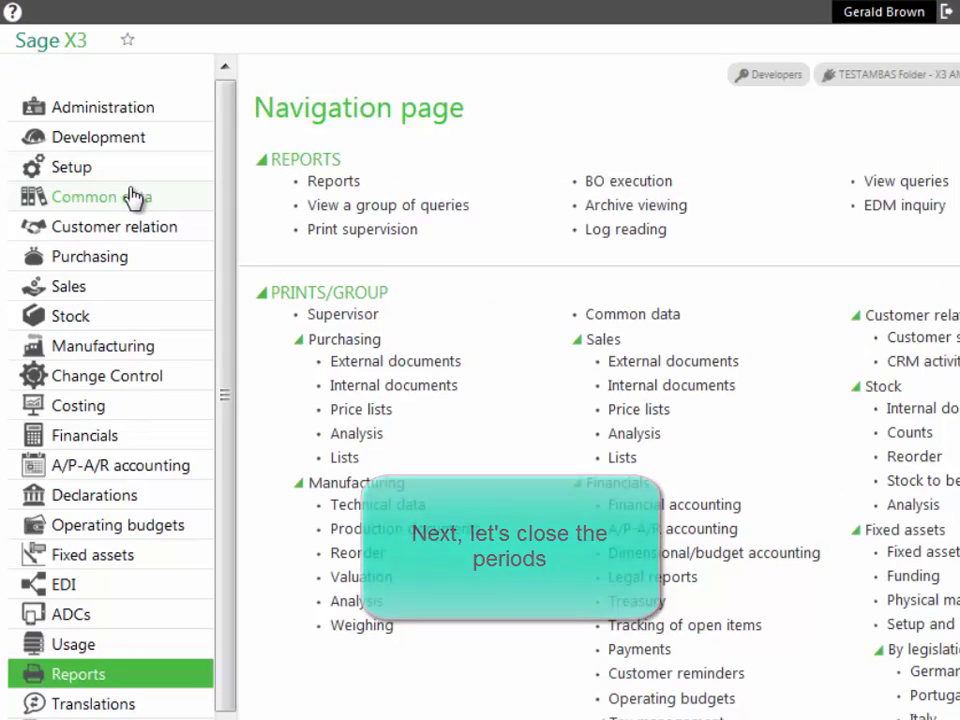
left_click(133, 196)
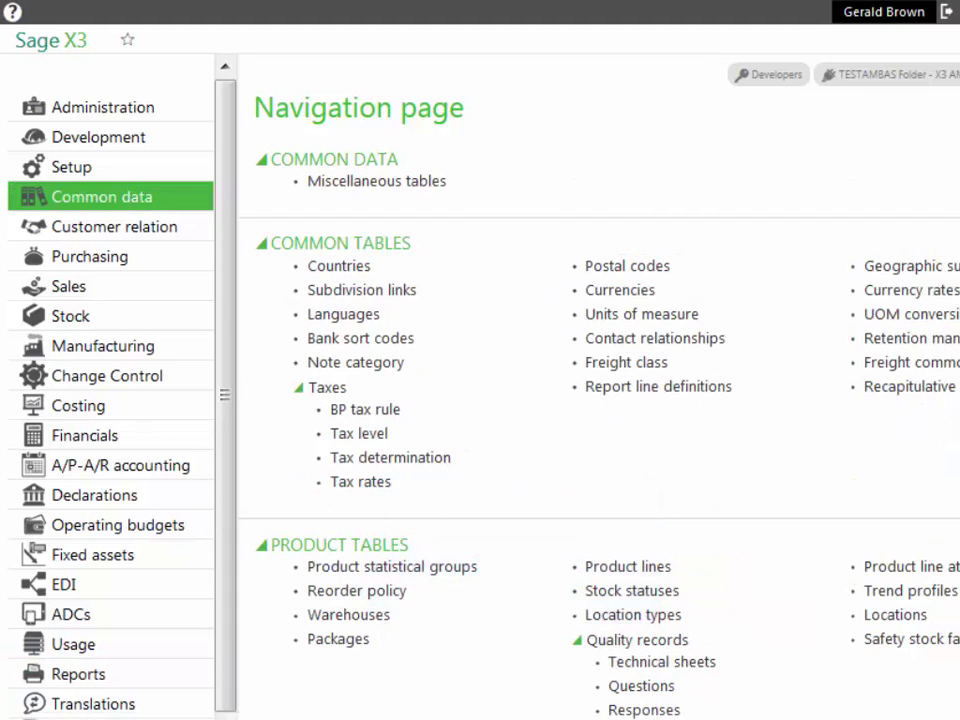
scroll(599, 387, "down", 8)
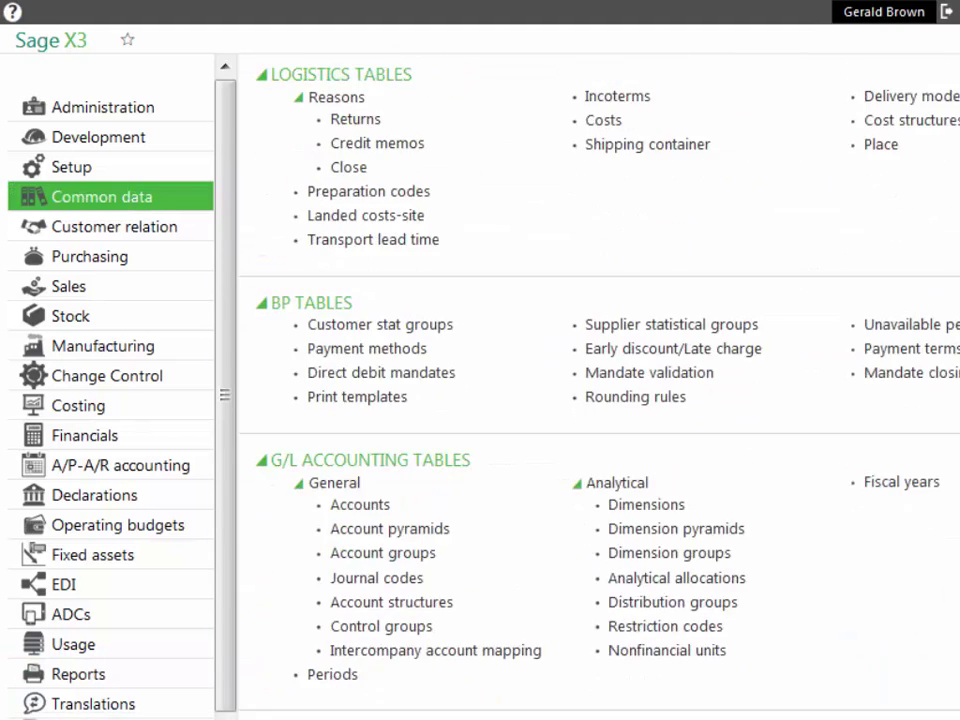
scroll(599, 387, "down", 3)
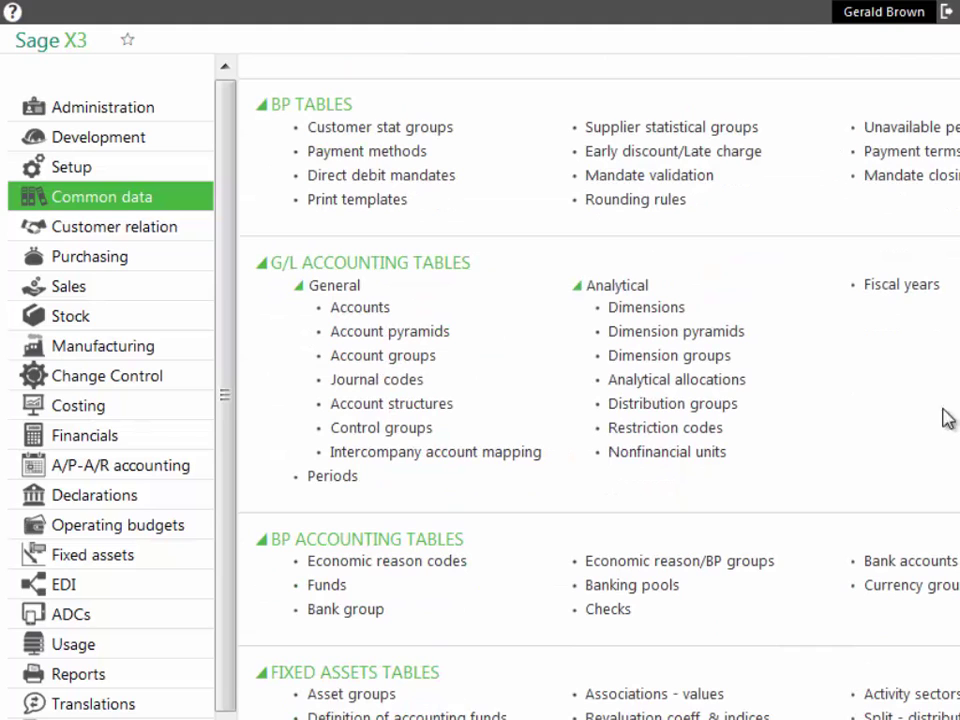
left_click(332, 477)
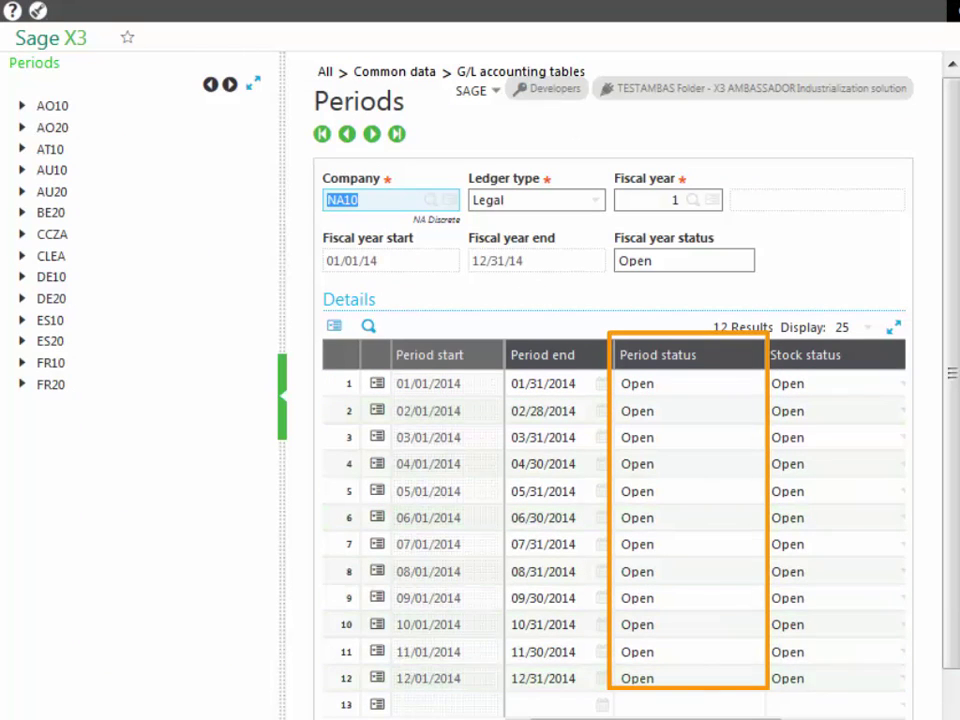
Step: Review January's stock status choices (Open, Balance adjustment, Closed) for NA10 fiscal year 1
left_click_drag(951, 632, 951, 668)
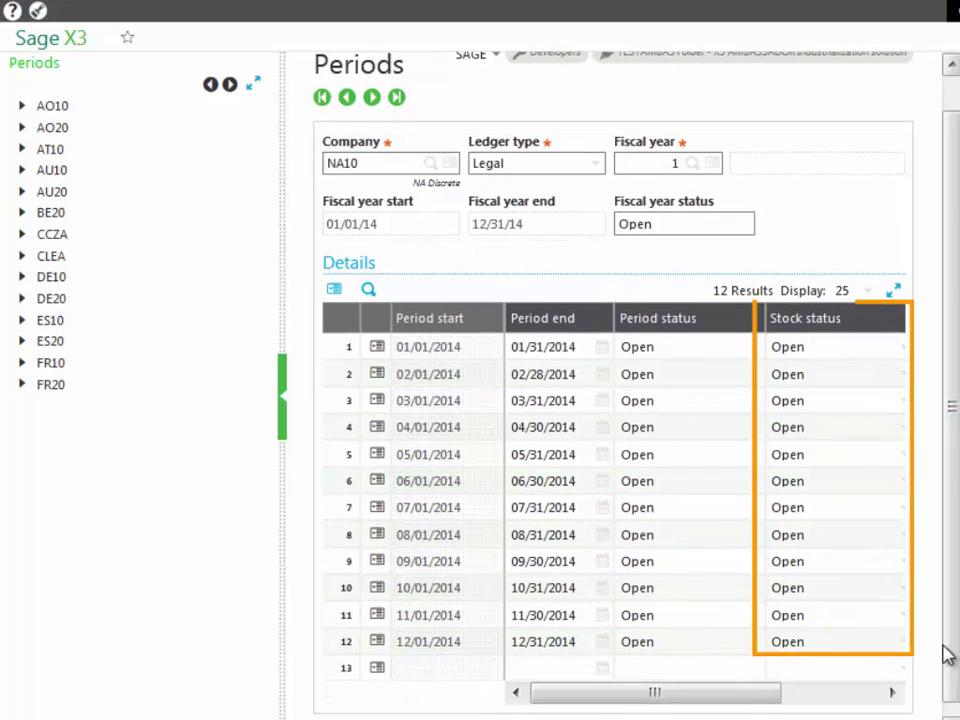
left_click(903, 352)
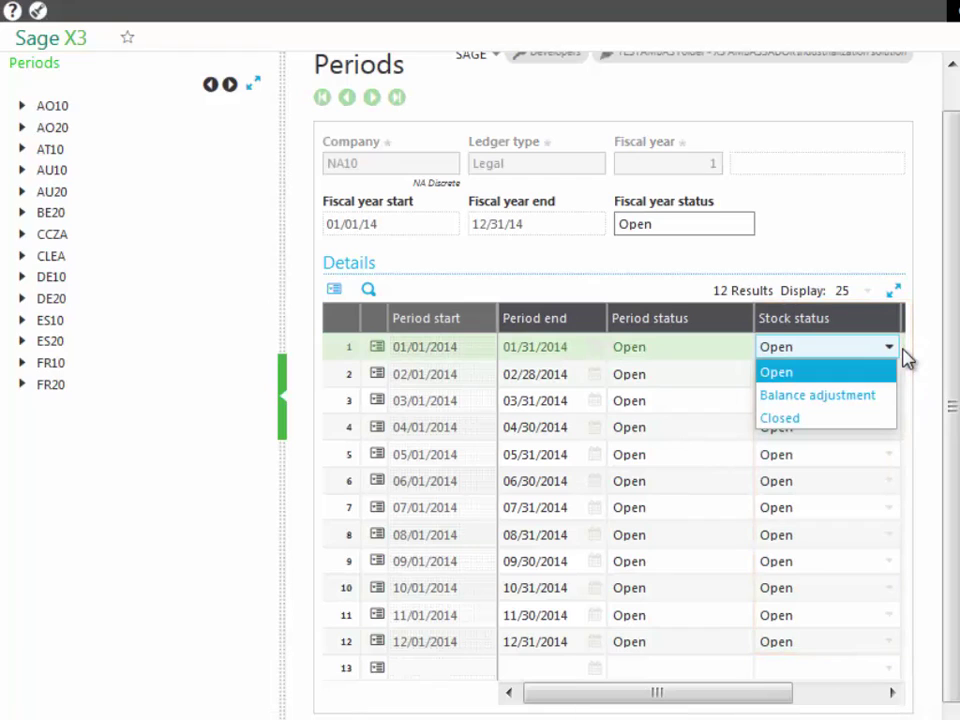
left_click(905, 358)
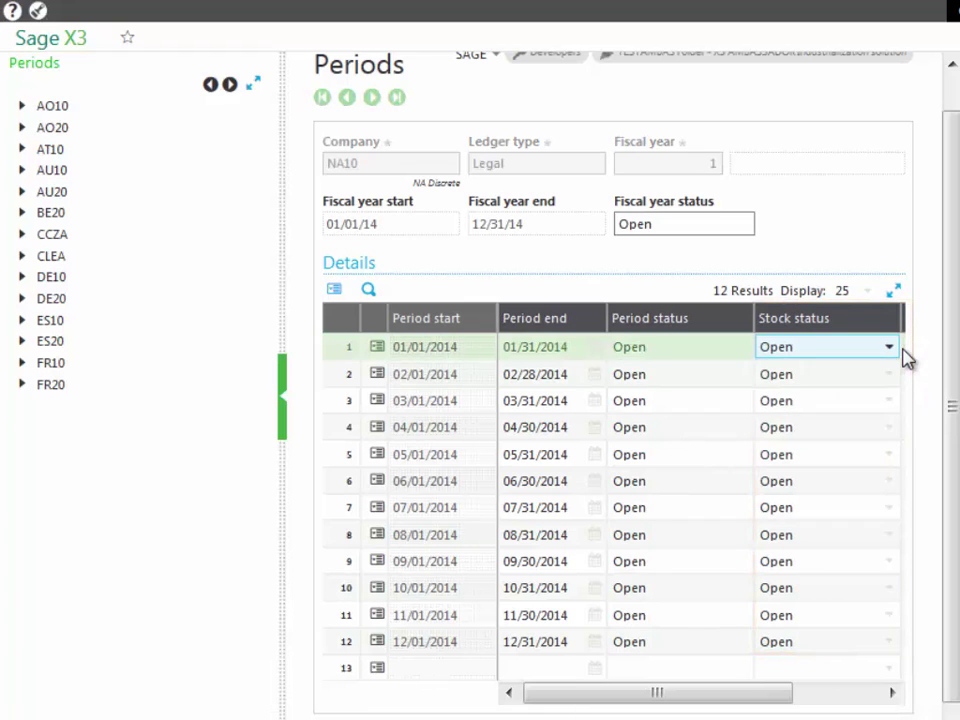
left_click(905, 358)
left_click(898, 356)
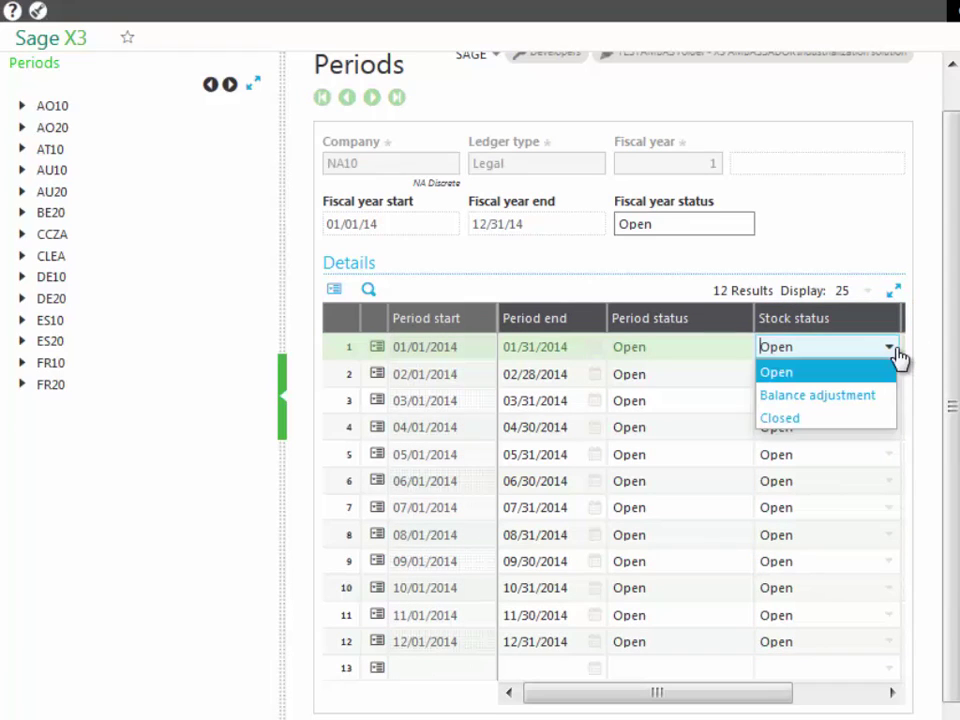
key("Down")
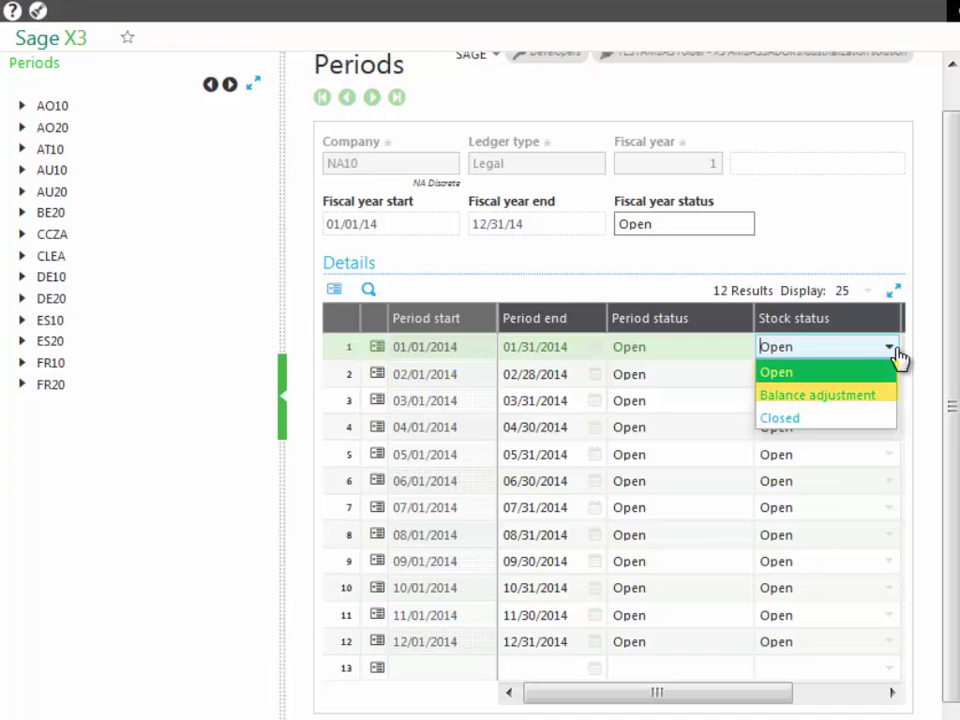
key("Down")
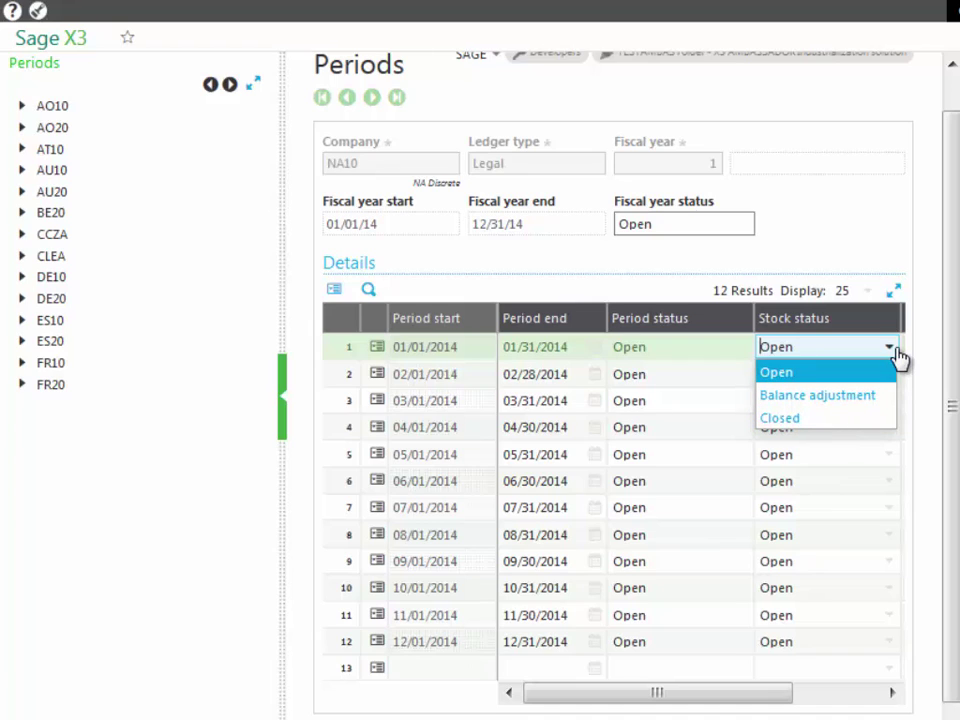
Step: Leave January's stock status Open, discard the period edits, and go to Period closing
left_click(776, 374)
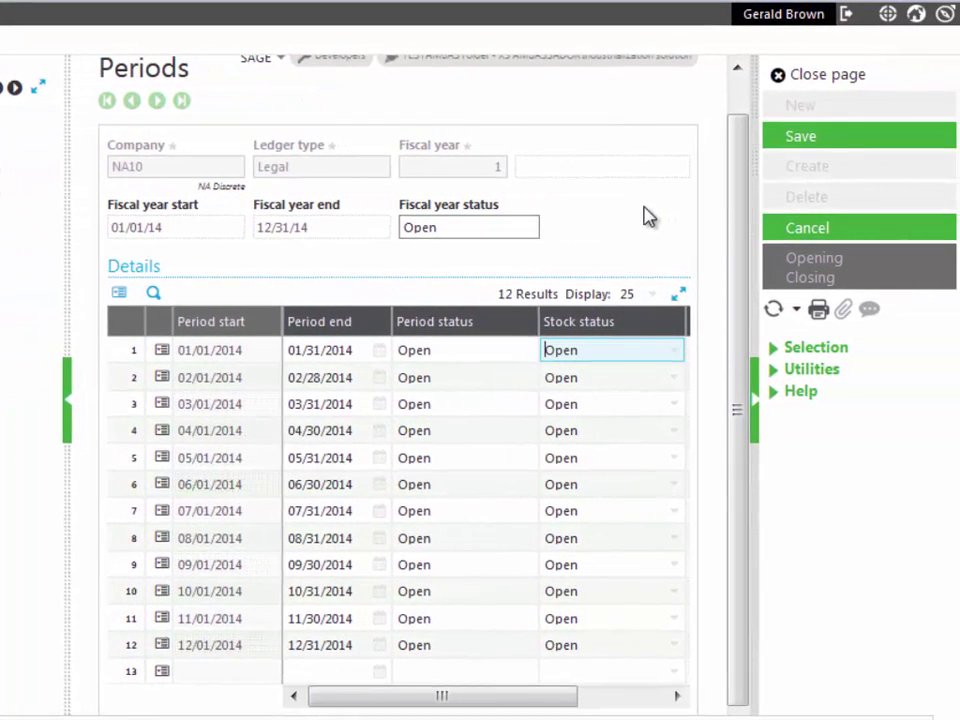
left_click(810, 232)
left_click(813, 280)
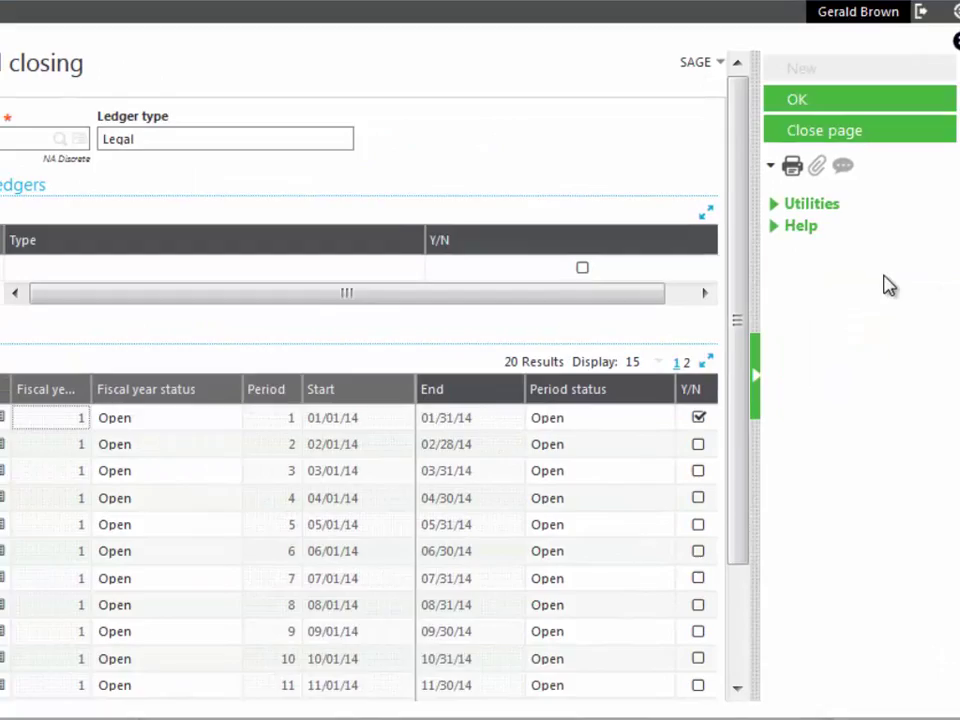
scroll(759, 527, "down", 1)
scroll(897, 518, "down", 2)
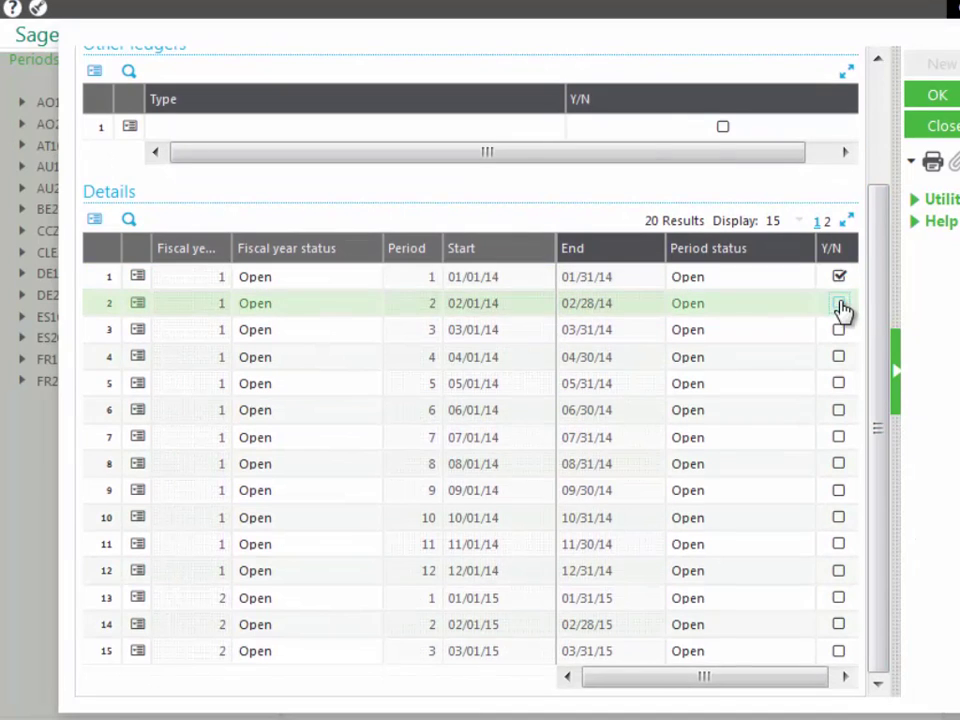
Step: Mark fiscal year 1 periods 2 through 12 for closing and submit
left_click(843, 312)
left_click(758, 358)
left_click(760, 385)
left_click(762, 407)
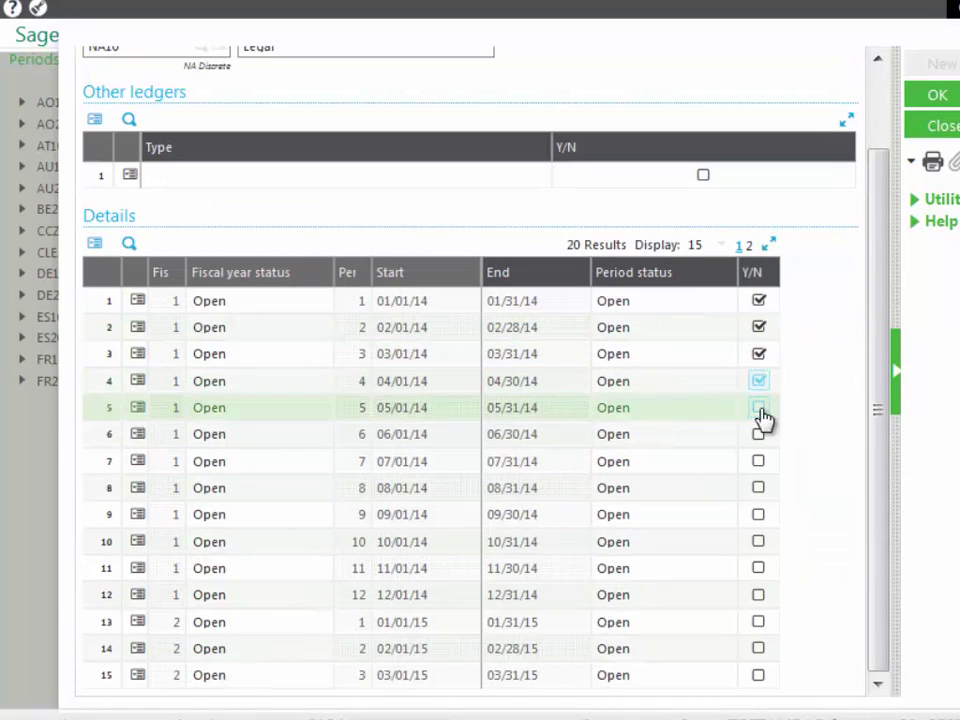
left_click(760, 433)
left_click(762, 462)
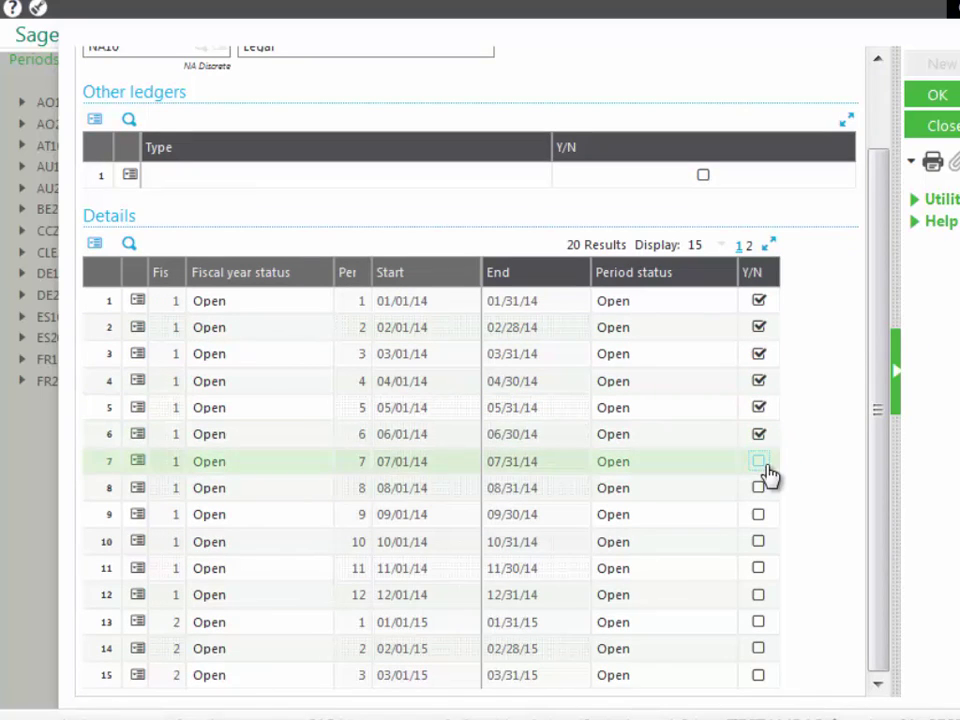
left_click(760, 487)
left_click(762, 516)
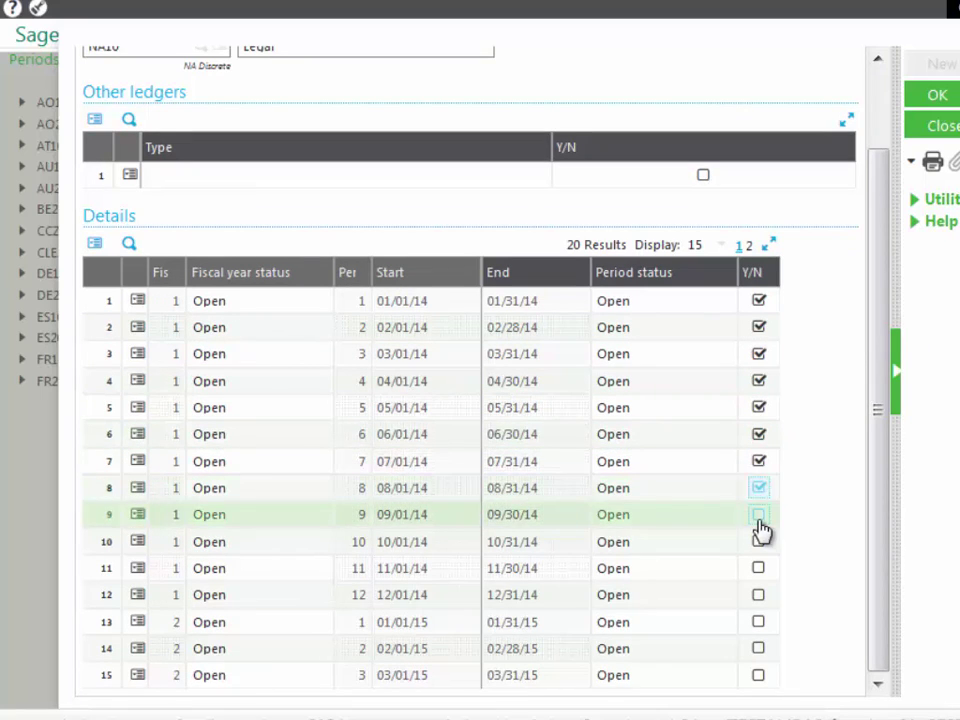
left_click(762, 541)
left_click(760, 568)
left_click(759, 594)
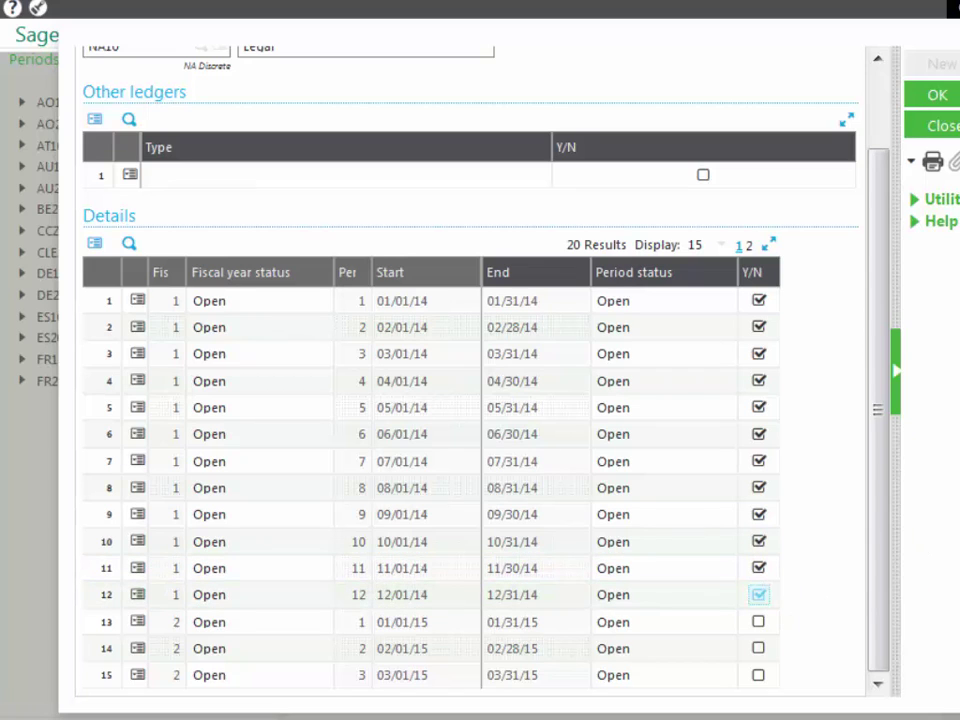
left_click(938, 98)
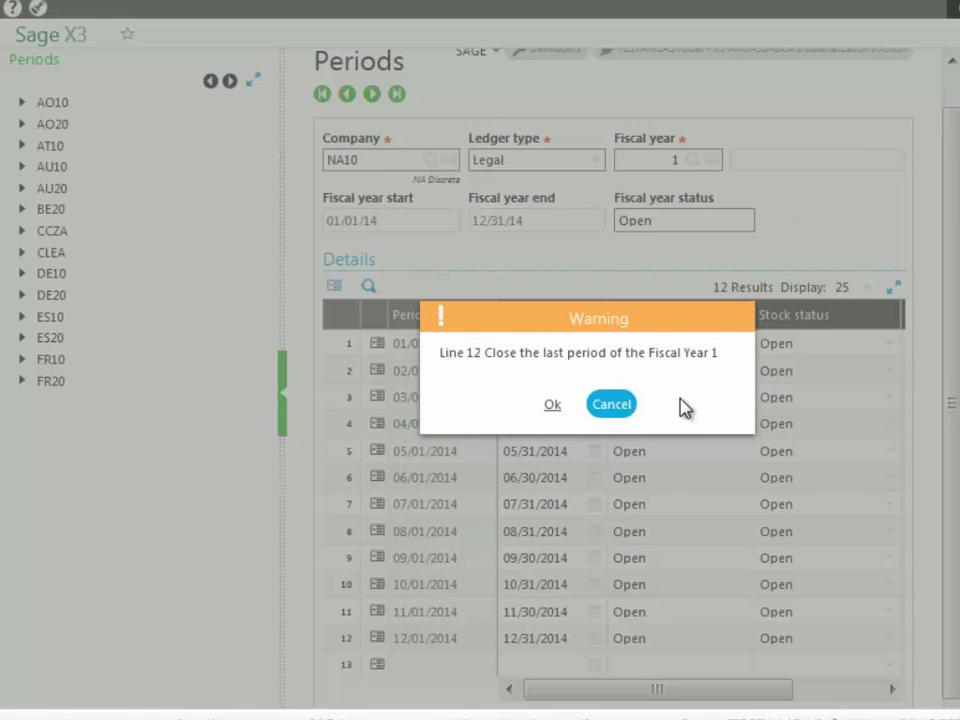
Step: Confirm closing fiscal year 1's last period and scroll through the closing log
left_click(552, 405)
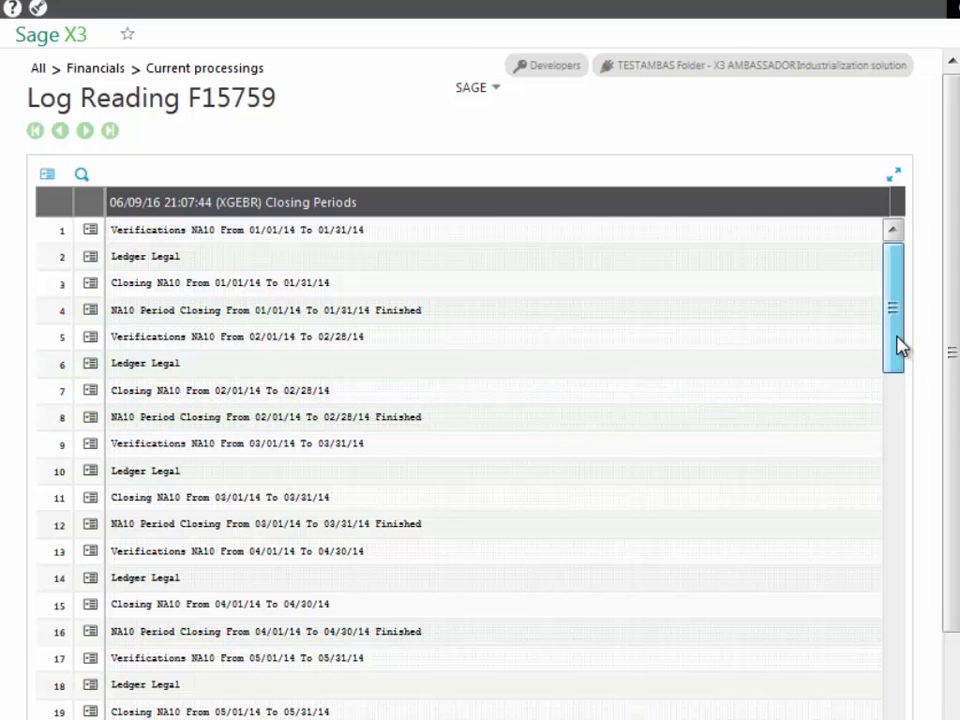
left_click_drag(897, 345, 900, 615)
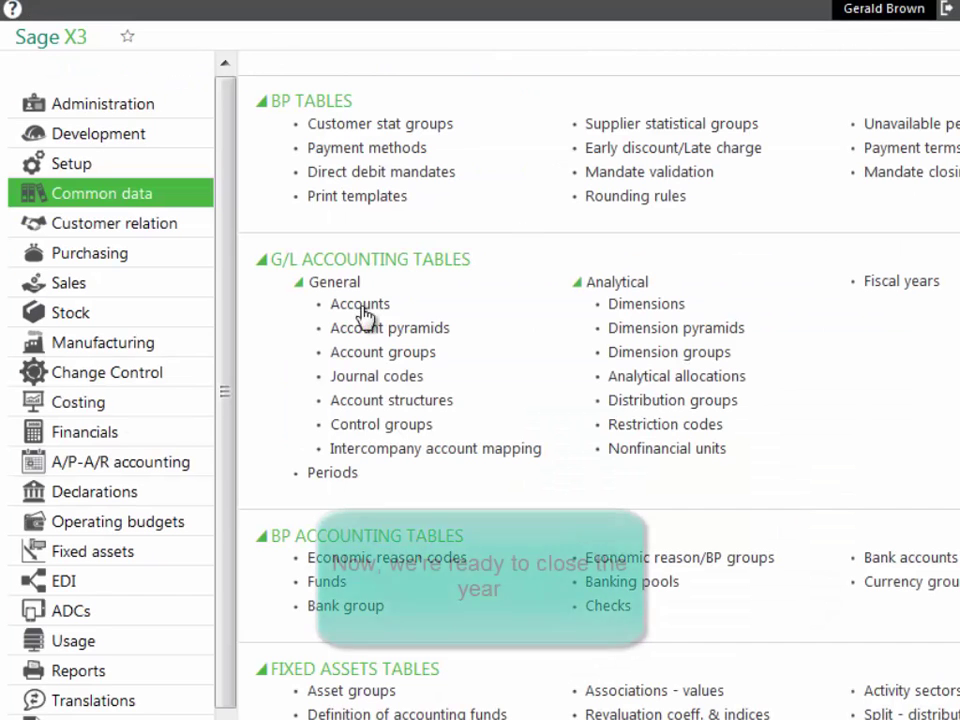
Step: Go to Fiscal year end under the Financials closing processings
left_click(56, 438)
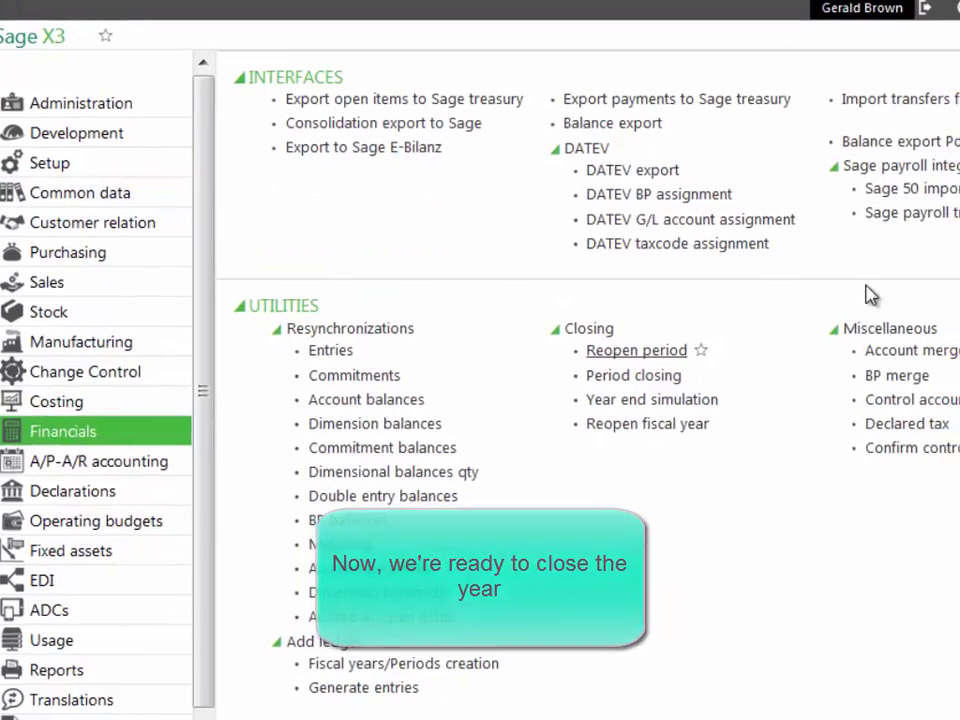
scroll(866, 294, "up", 5)
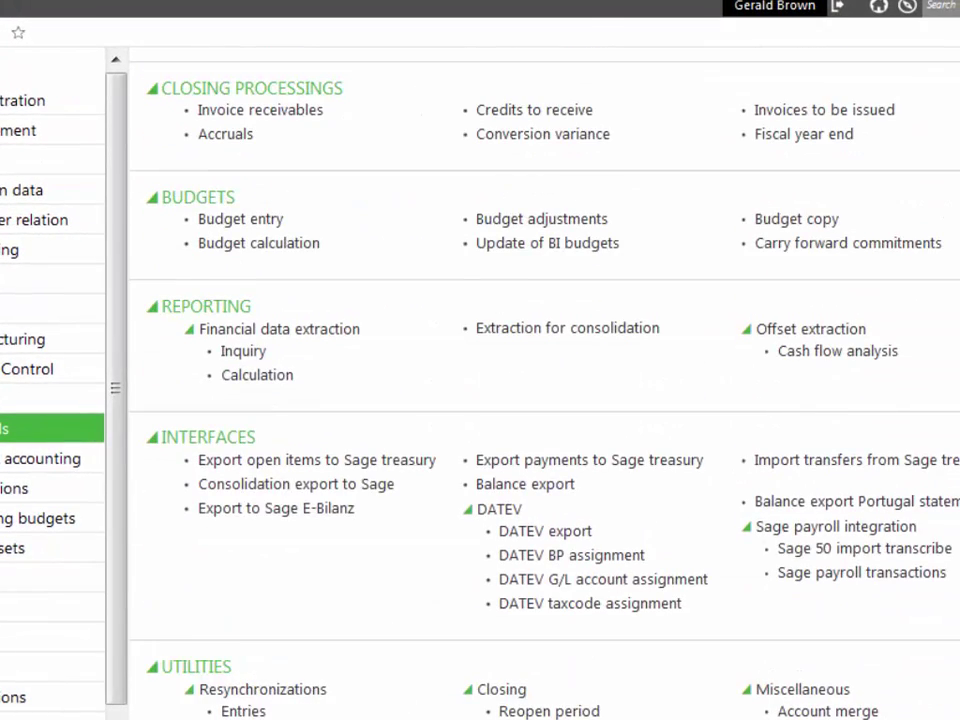
scroll(540, 380, "up", 3)
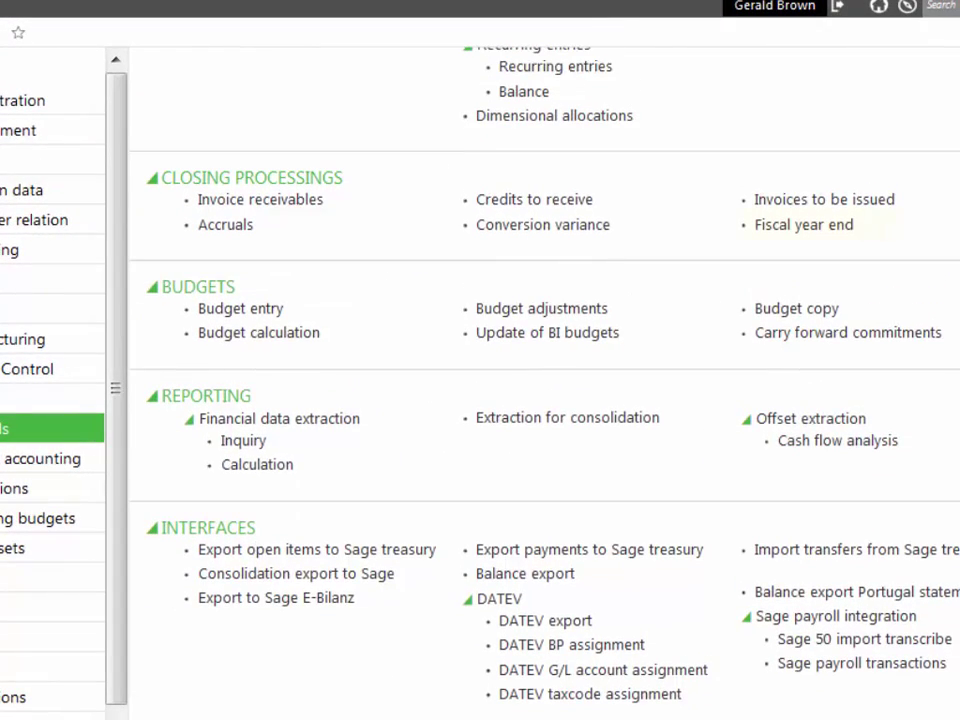
left_click(812, 228)
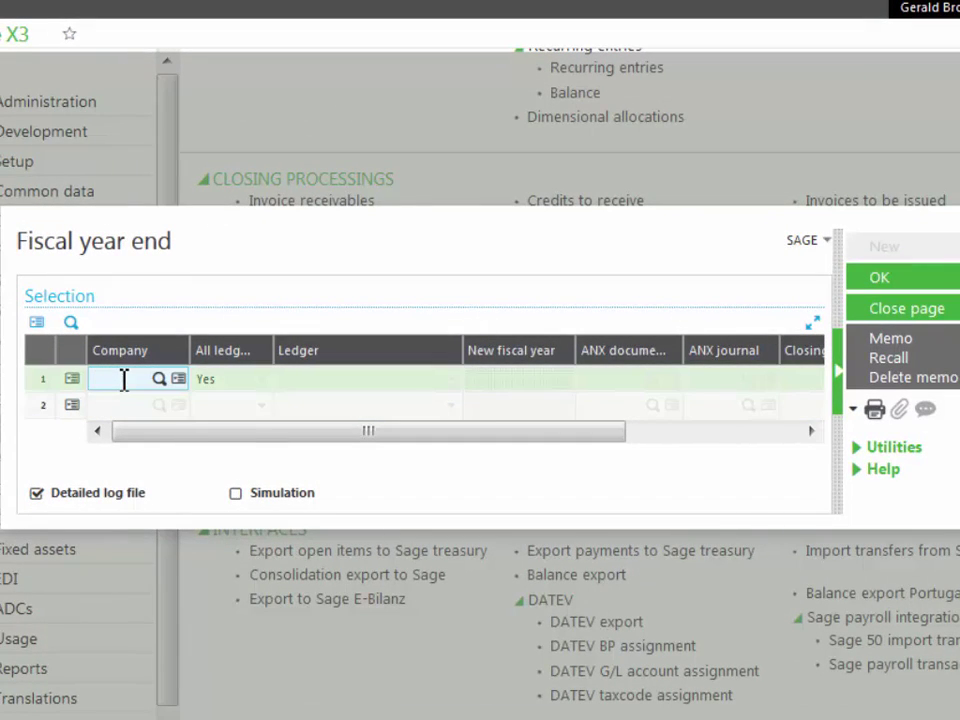
Step: Run fiscal year end for company NA10 on all ledgers, new fiscal year 01/01/15
type("na10")
key("Tab")
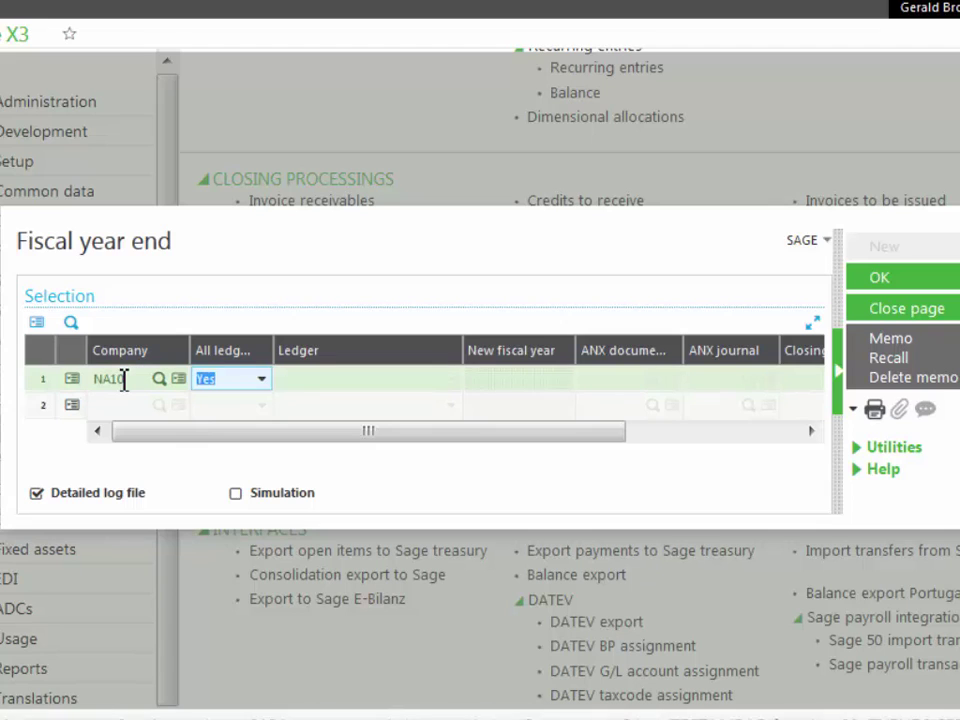
key("Tab")
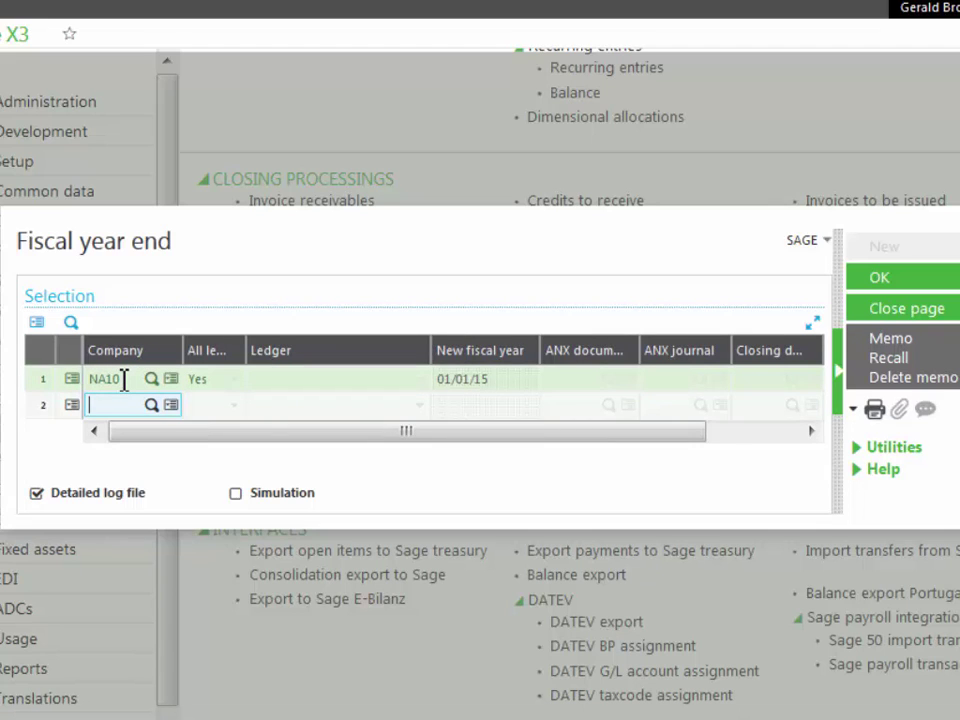
left_click(140, 440)
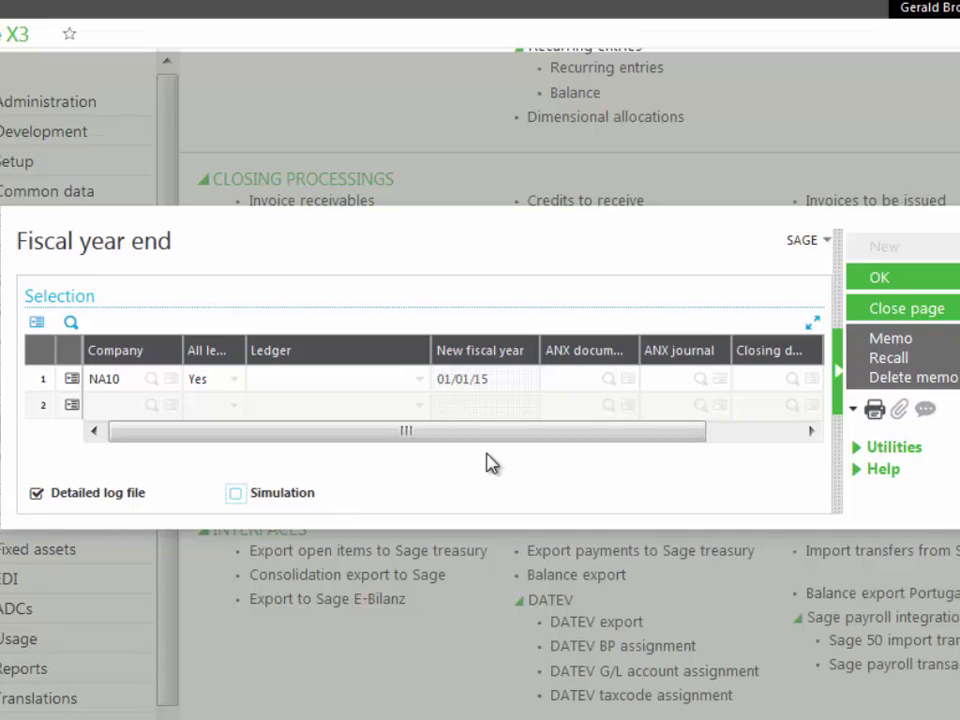
left_click(886, 290)
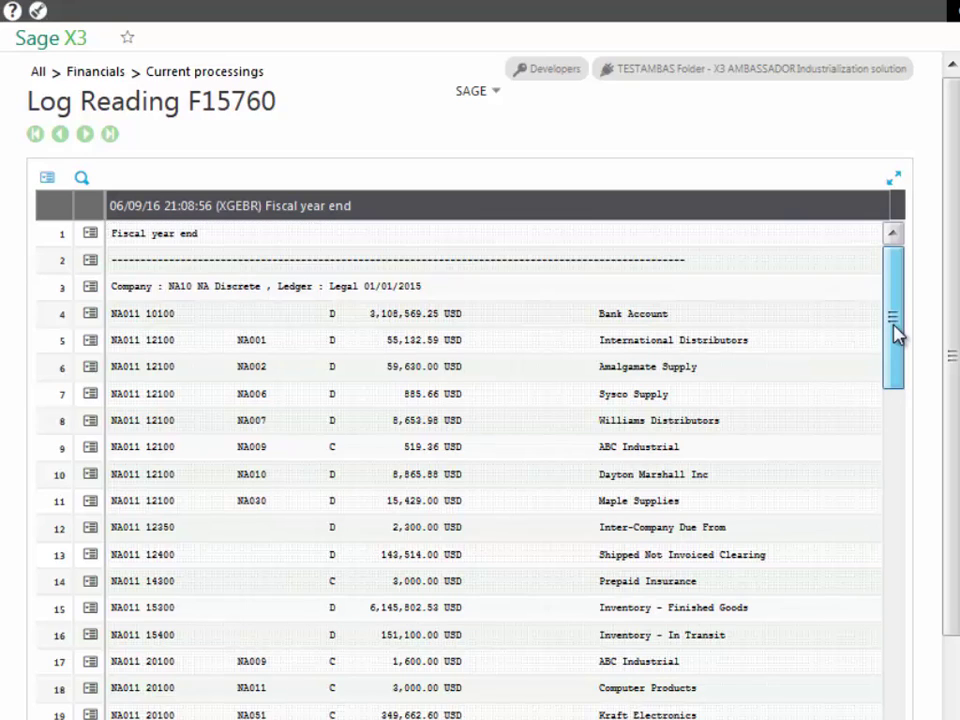
Step: Scroll through the fiscal year end log's balances and created documents, then close it
left_click_drag(896, 336, 906, 510)
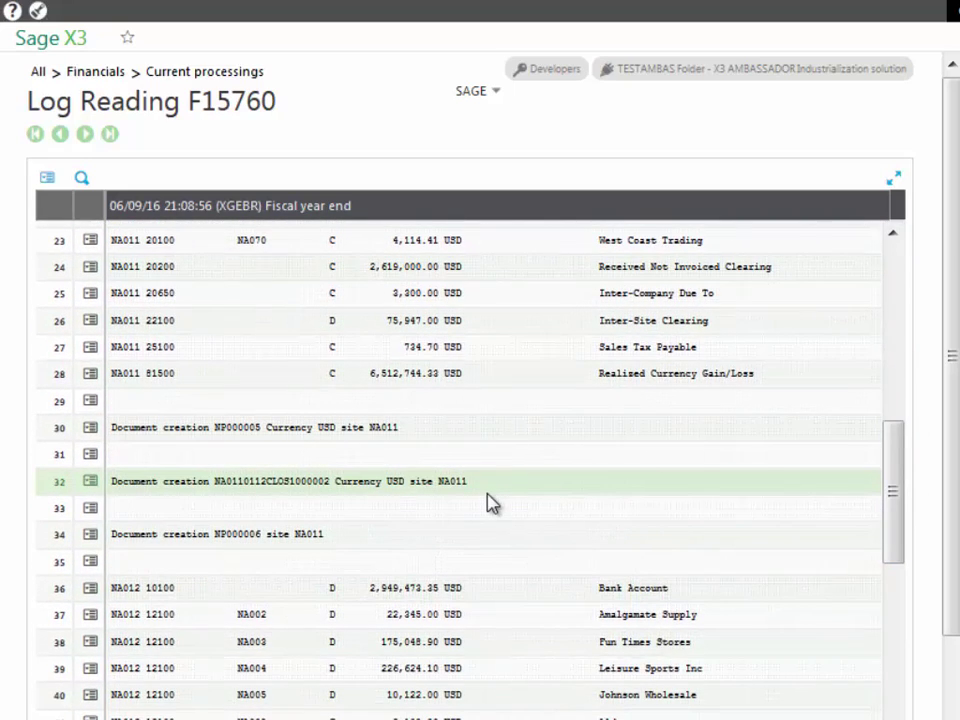
left_click_drag(902, 521, 898, 696)
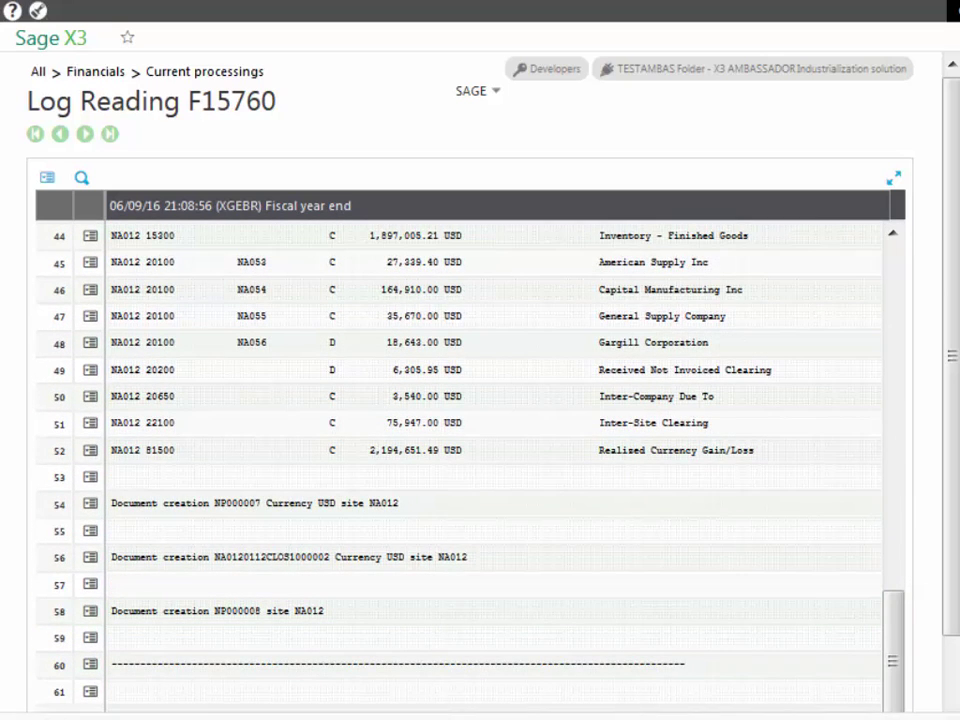
key("alt+Left")
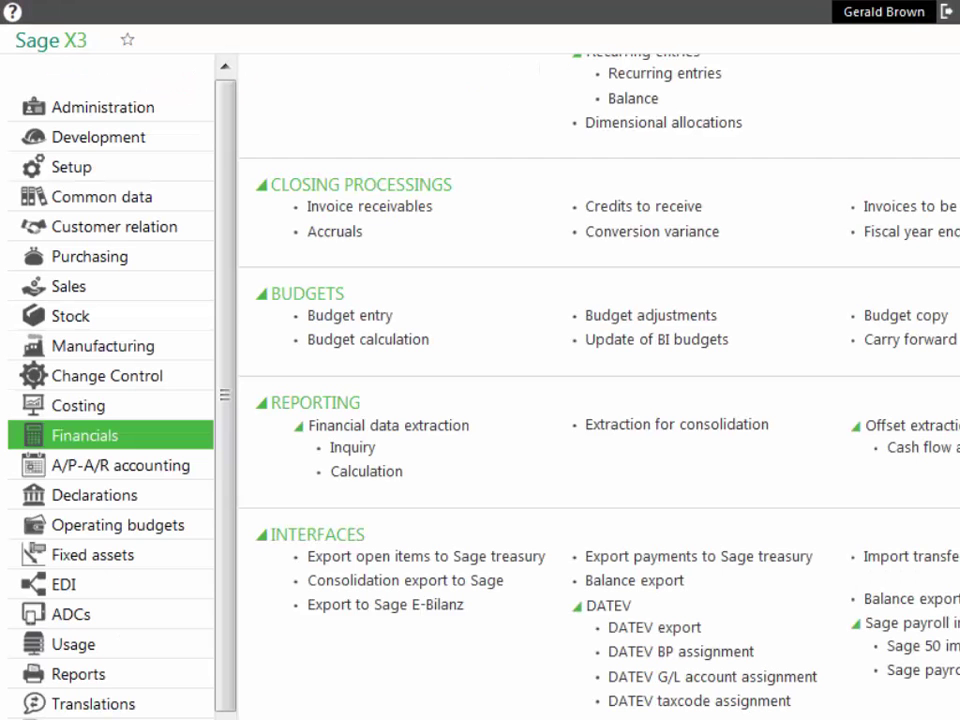
Step: Go to Common data Periods and scroll the grid right to check NA10's fiscal year dates
left_click(142, 200)
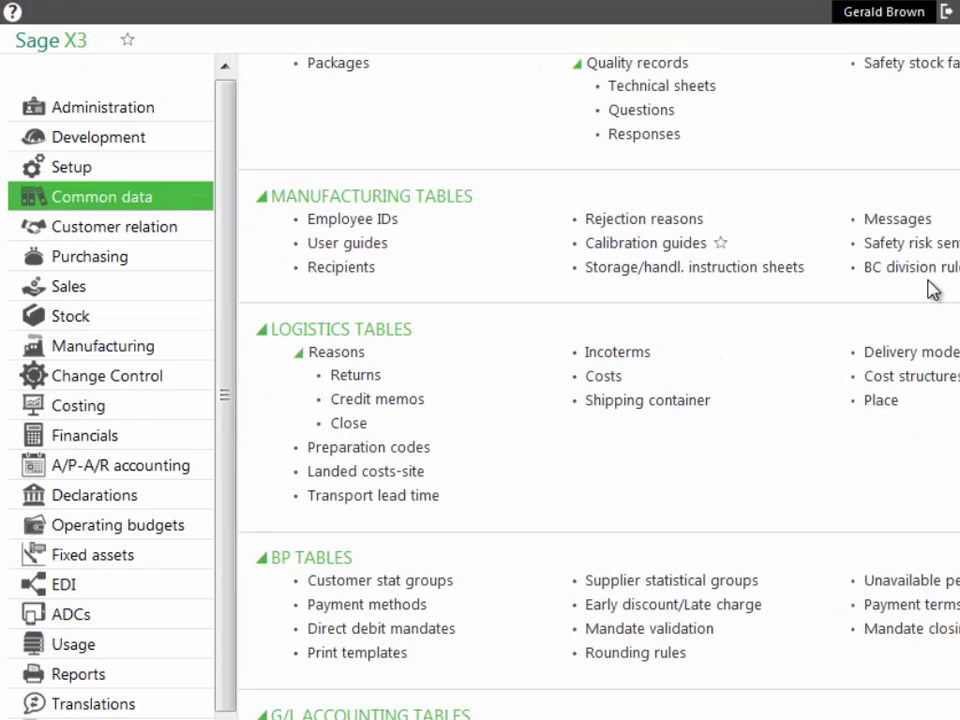
scroll(600, 400, "down", 5)
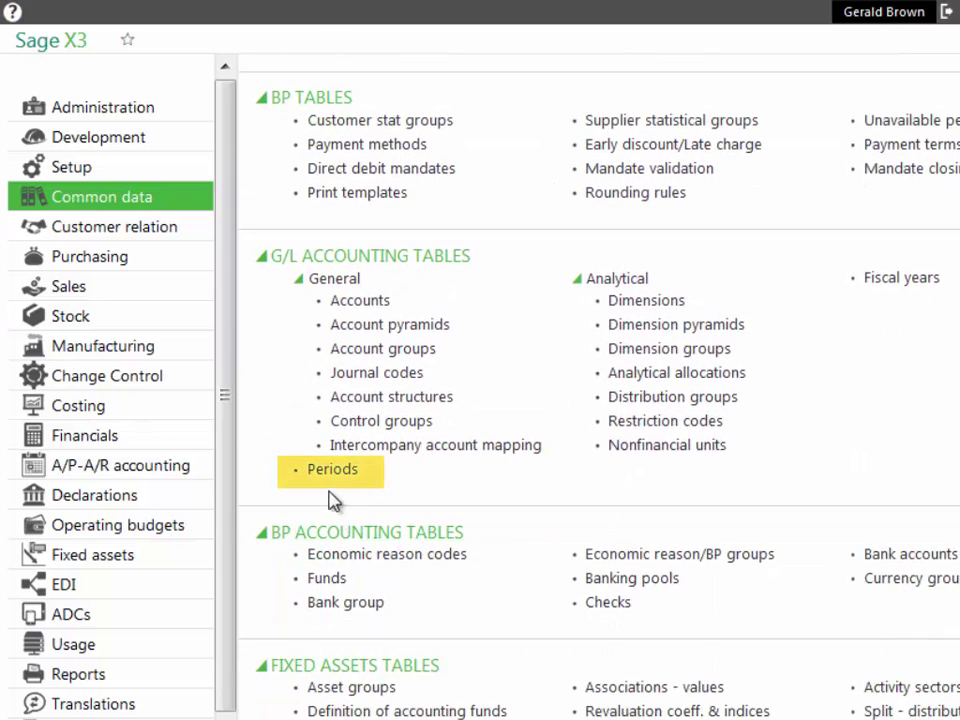
left_click(330, 472)
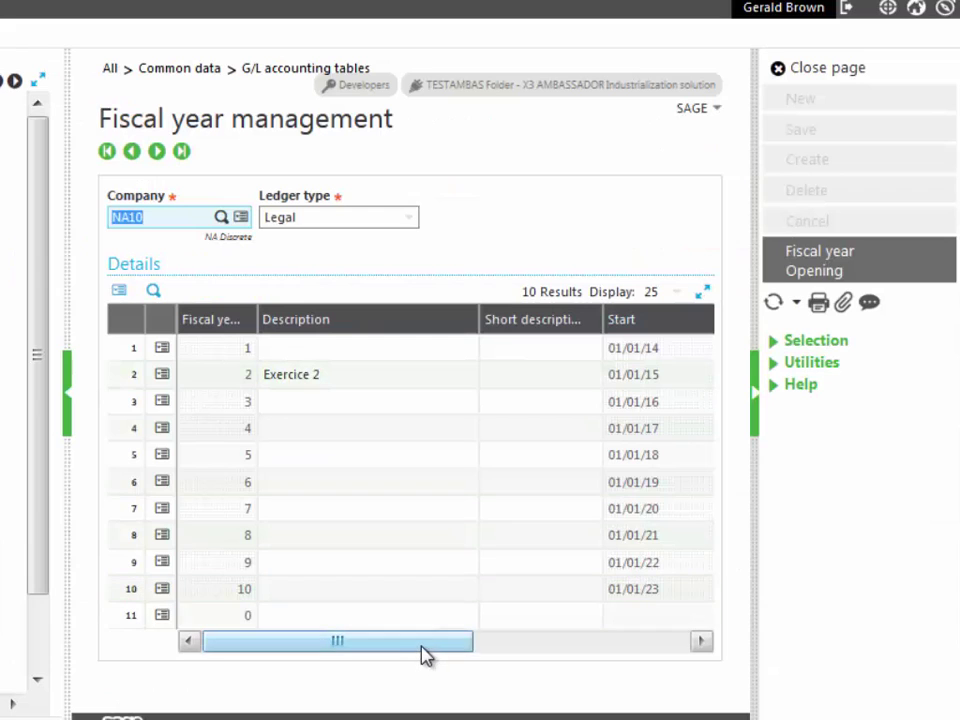
left_click_drag(424, 654, 643, 613)
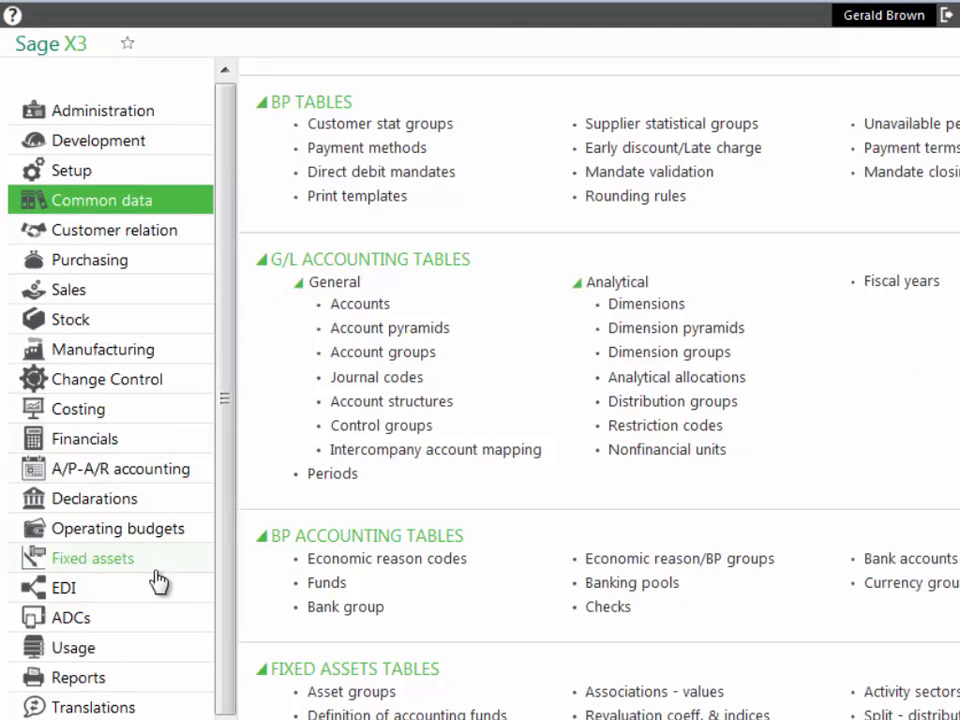
Step: Return to the Financials menu to reach its Utilities and Closing functions
left_click(112, 452)
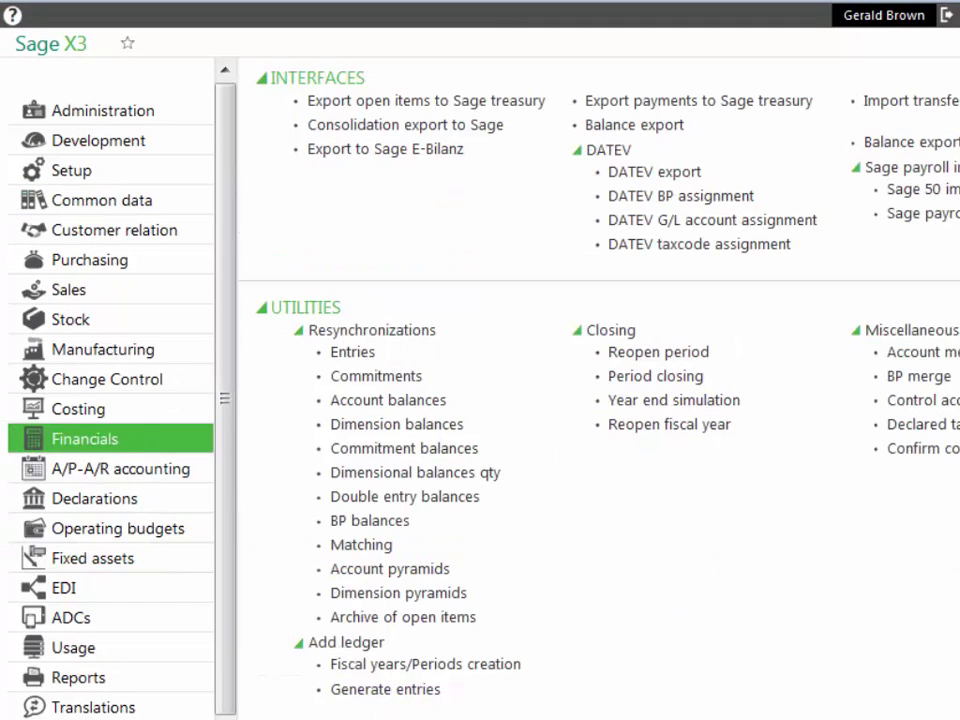